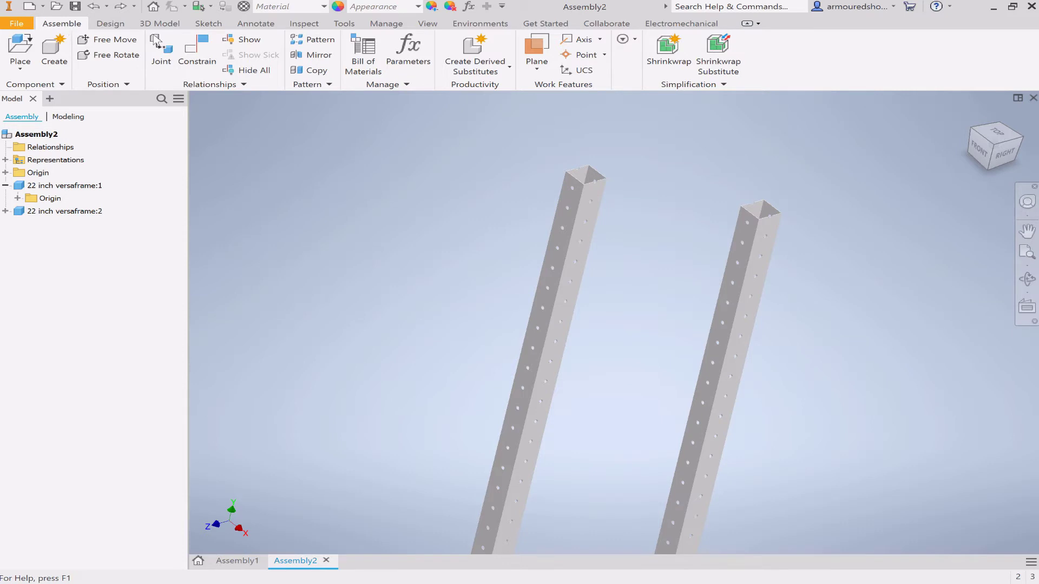
# Join the two 22 inch beams end to end with an Insert constraint between a hole on each beam
pyautogui.click(201, 51)
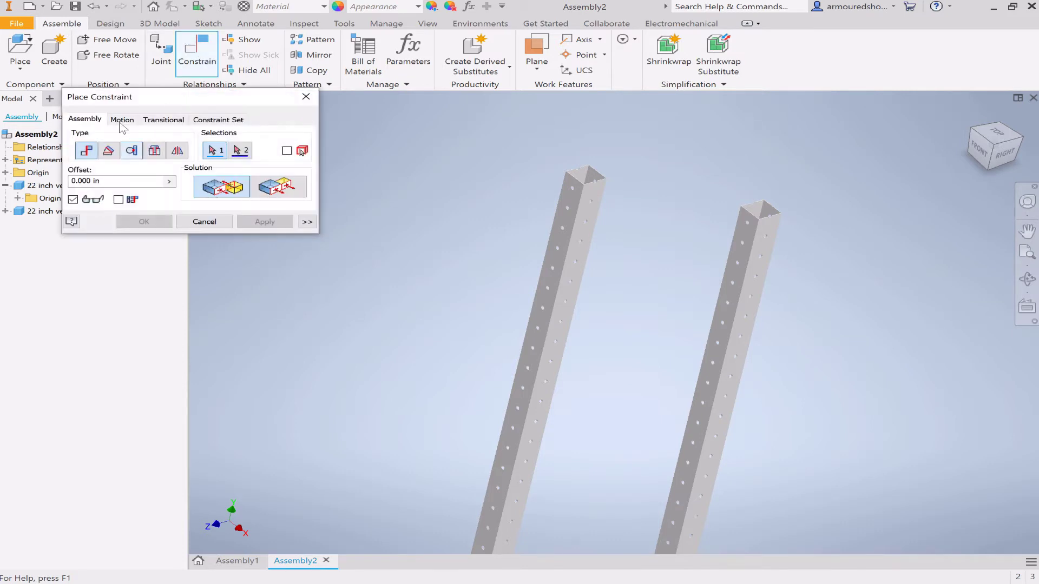
pyautogui.click(109, 152)
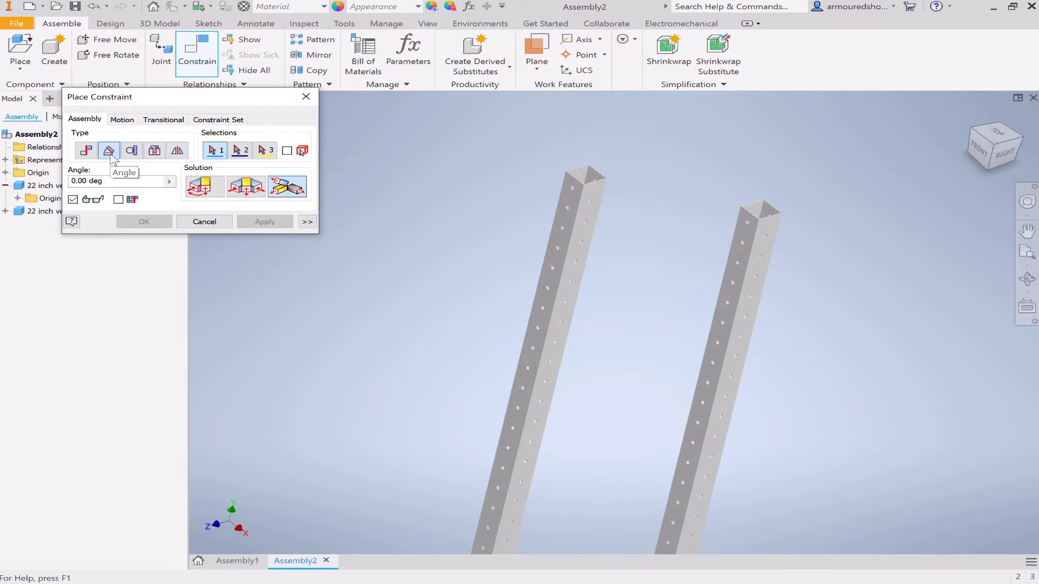
pyautogui.click(155, 151)
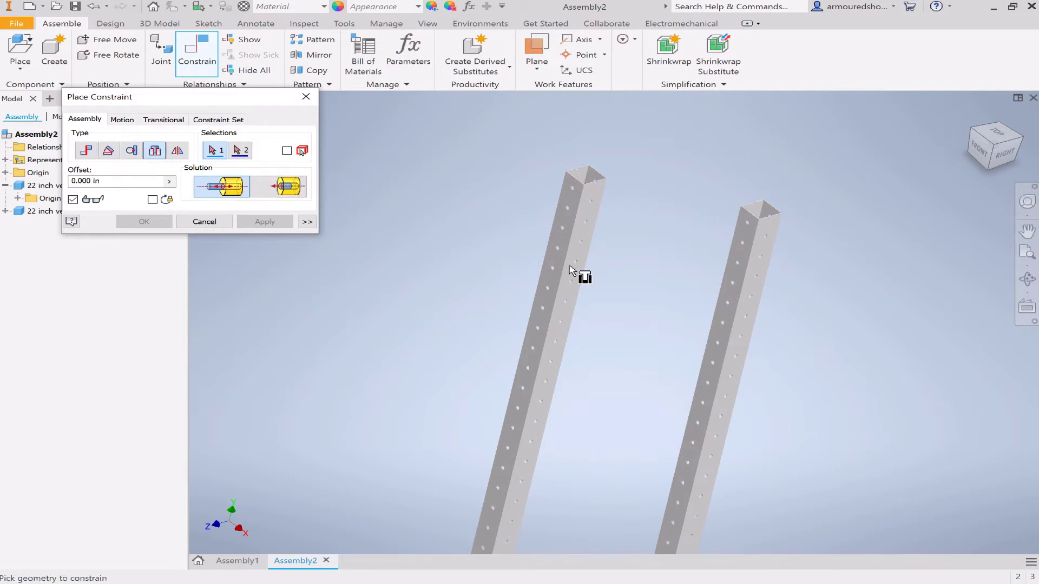
pyautogui.click(557, 249)
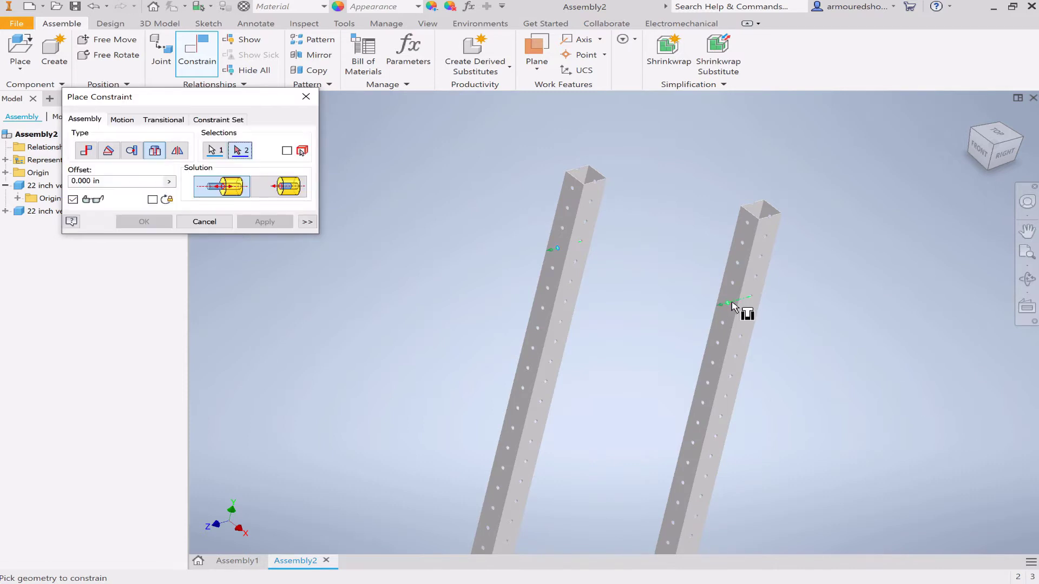
pyautogui.click(735, 291)
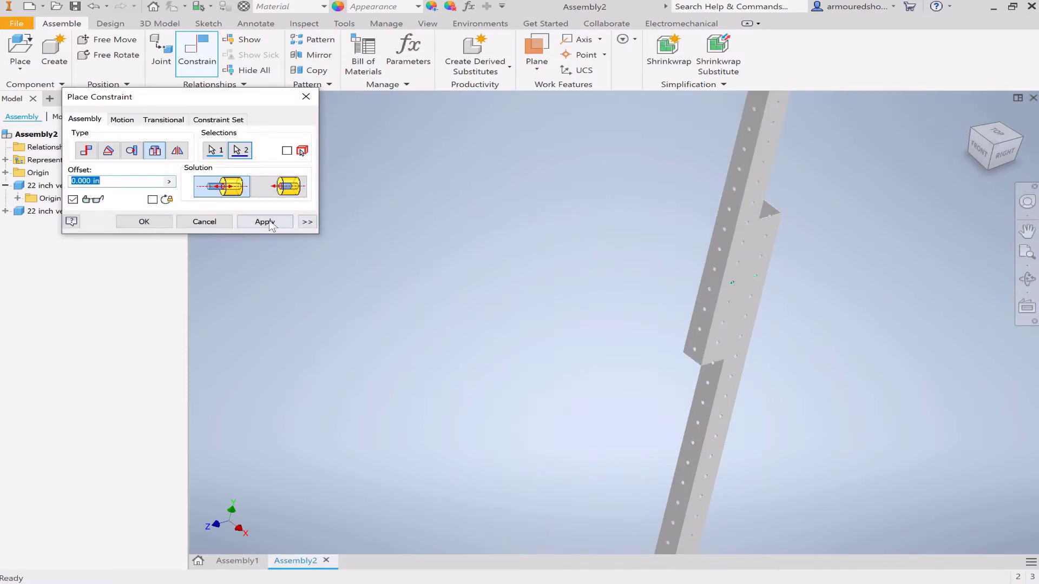
pyautogui.click(269, 221)
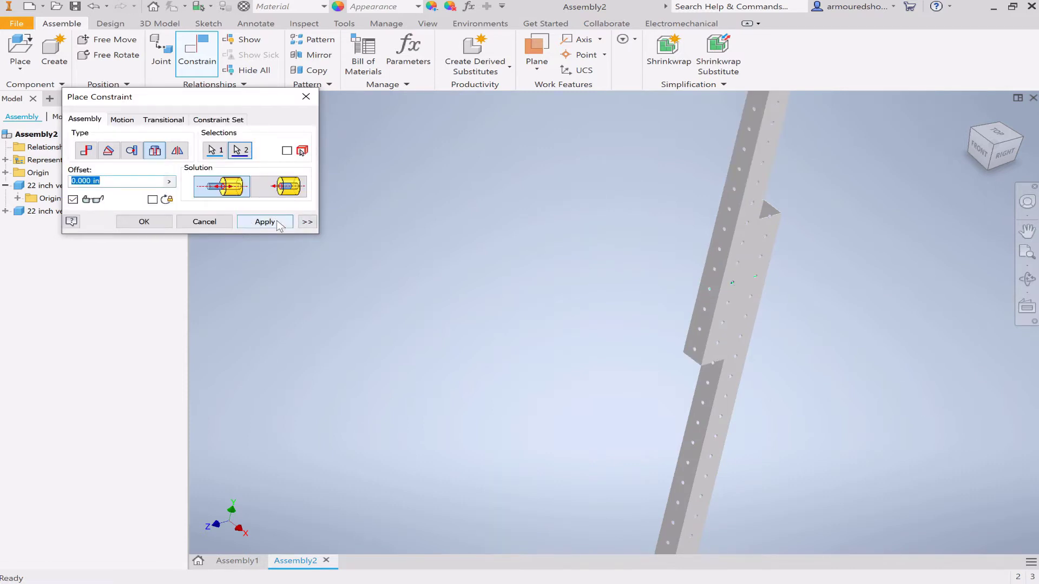
pyautogui.click(312, 97)
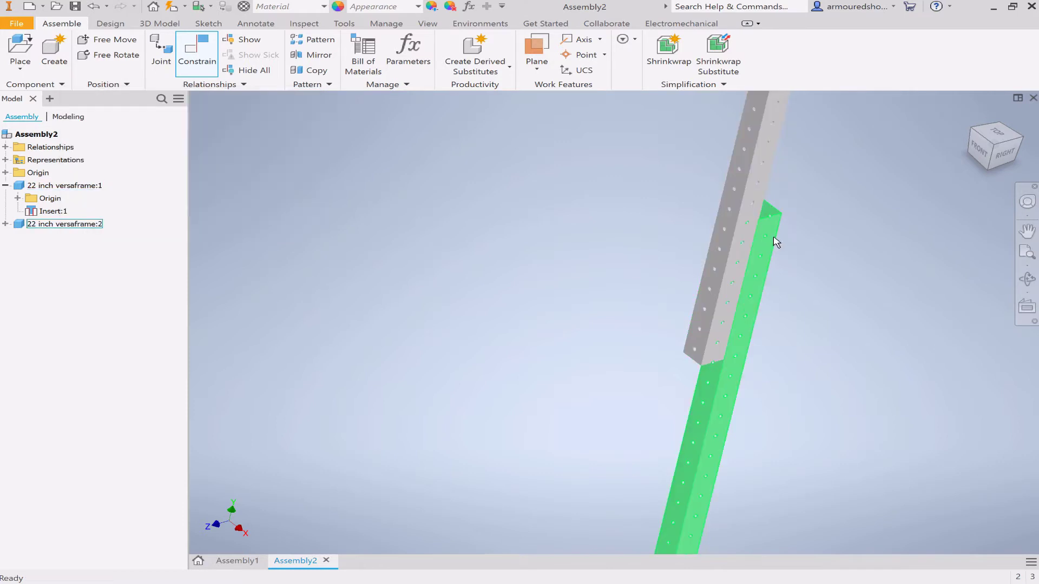
# Ground versaframe:2 and swing versaframe:1 around its insert point so it crosses versaframe:2
pyautogui.rightClick(767, 250)
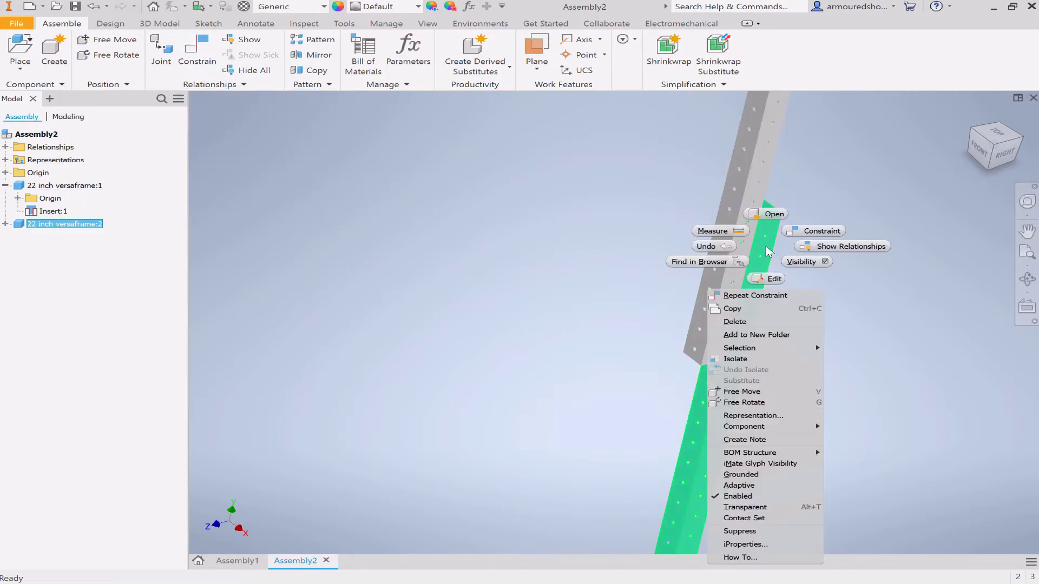
pyautogui.click(756, 476)
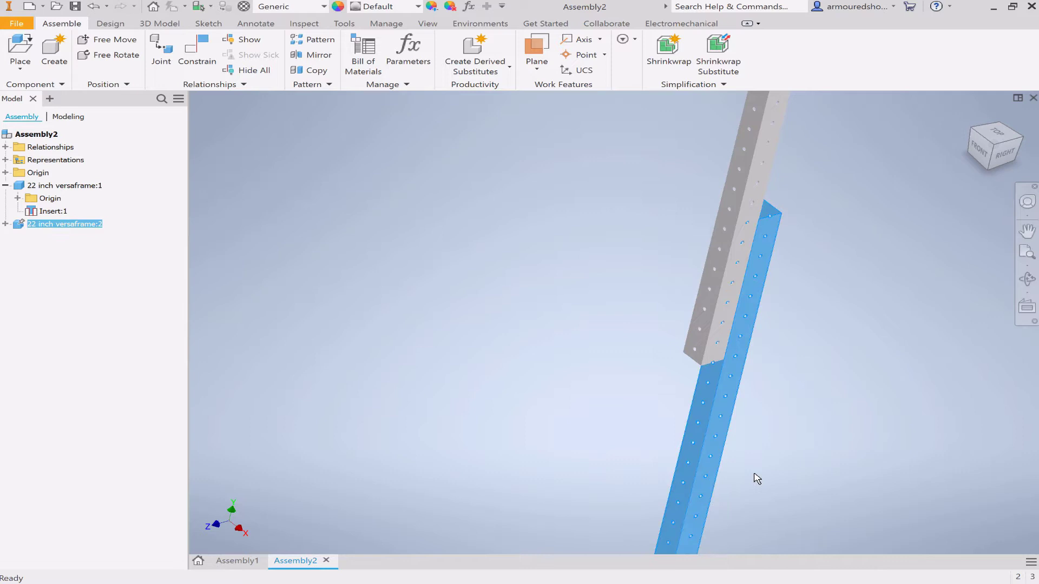
pyautogui.moveTo(746, 197); pyautogui.dragTo(658, 385)
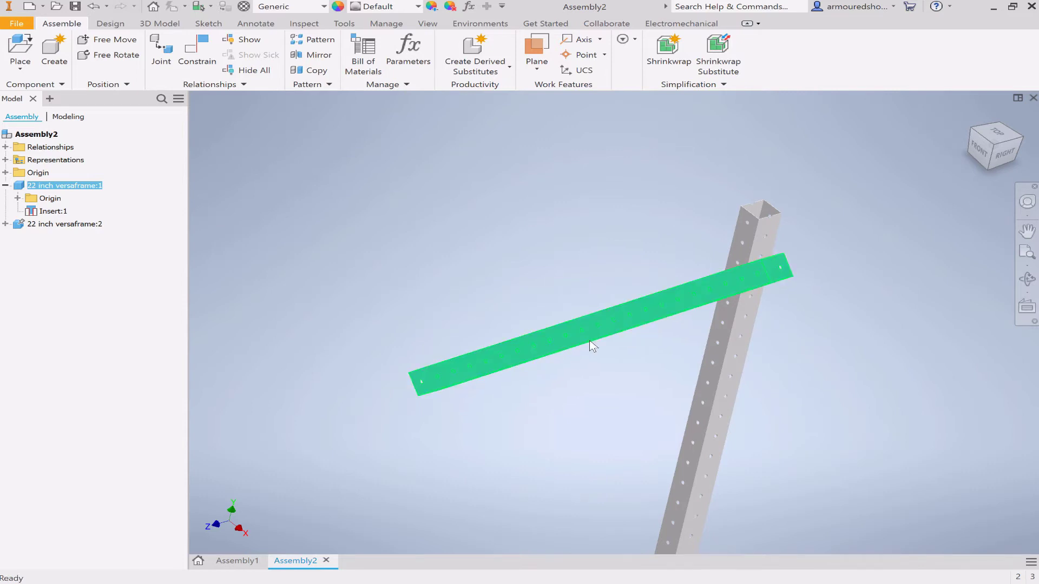
pyautogui.moveTo(593, 347); pyautogui.dragTo(616, 355)
# Start a Directed Angle constraint between a face on each beam, previewing 0.00 deg
pyautogui.click(196, 54)
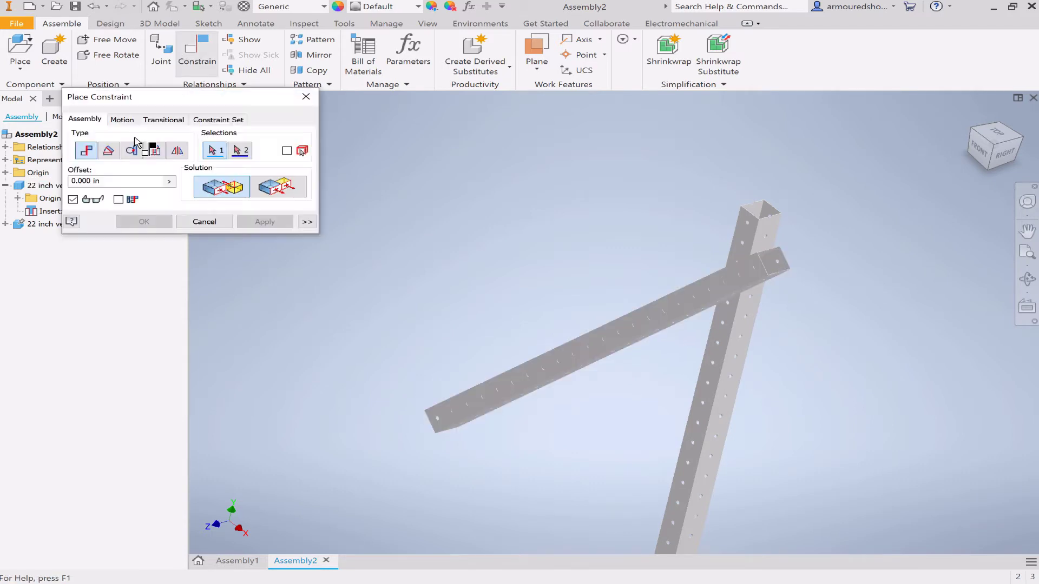
pyautogui.click(108, 151)
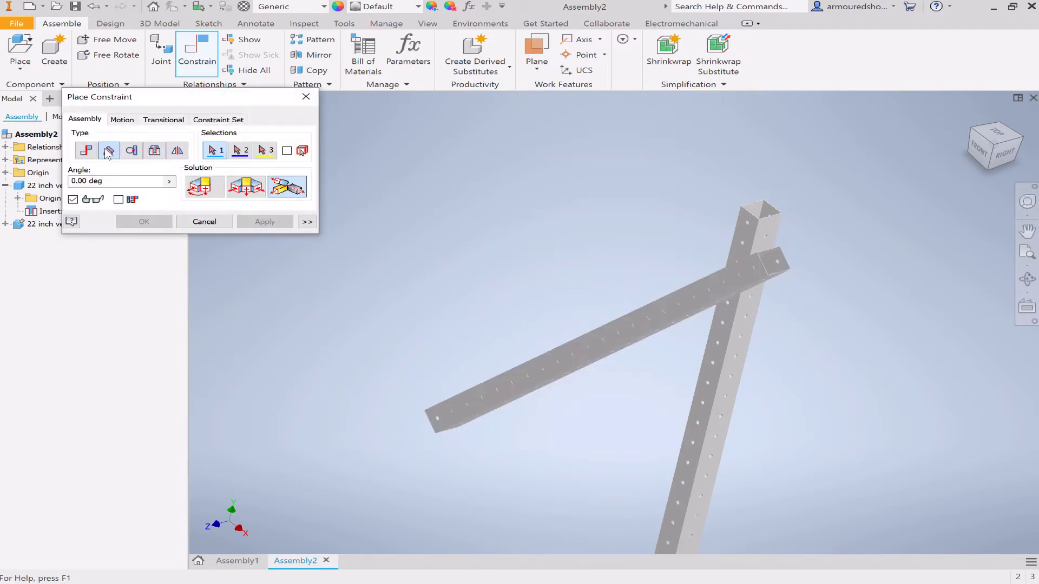
pyautogui.click(216, 190)
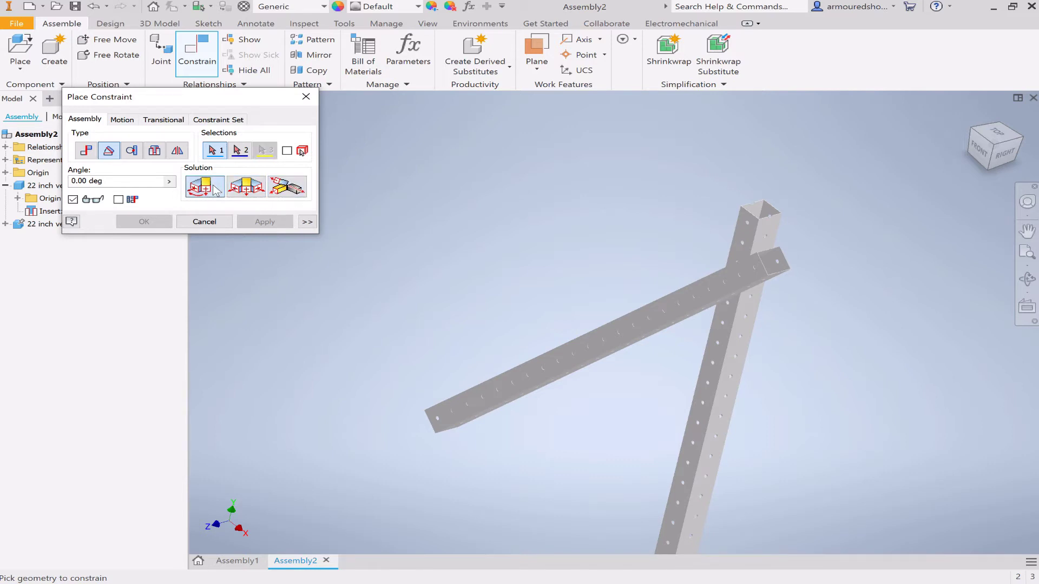
pyautogui.click(756, 219)
pyautogui.click(764, 266)
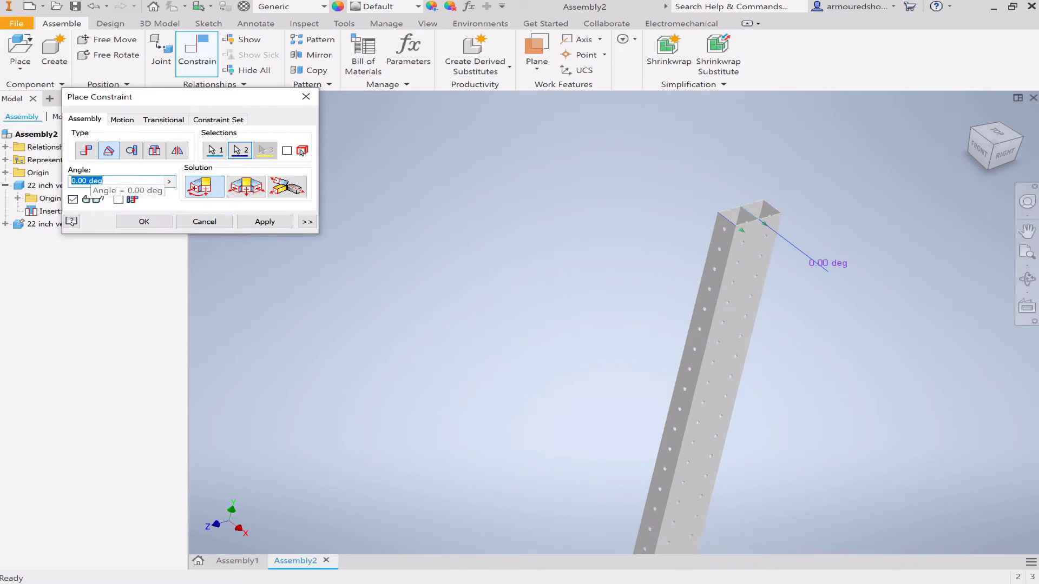
# Preview the angle at 180, 45 and -45 degrees, switch to Undirected Angle, and close
pyautogui.write('180')
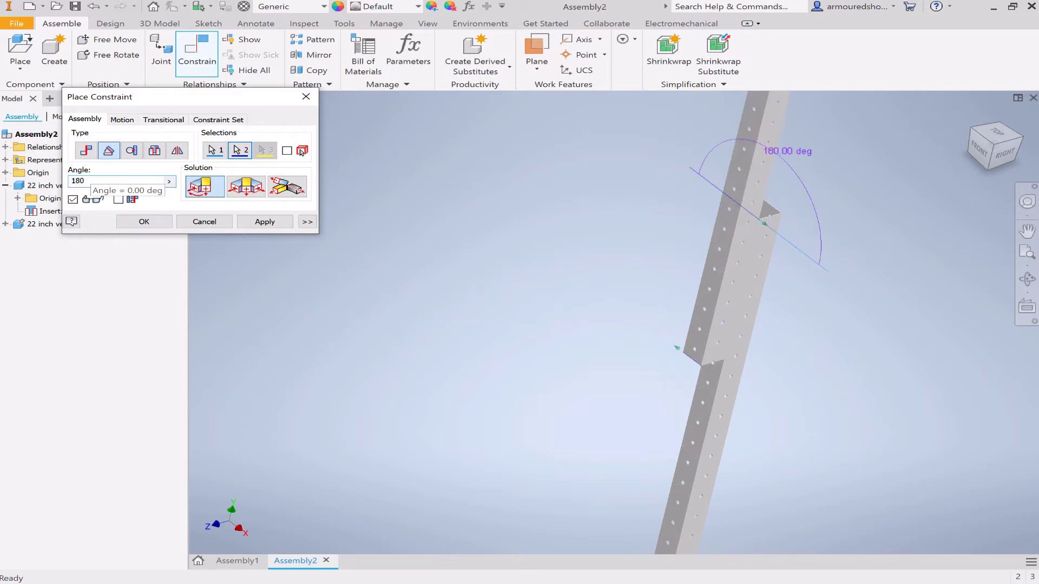
pyautogui.press('BackSpace')
pyautogui.press('BackSpace')
pyautogui.press('BackSpace')
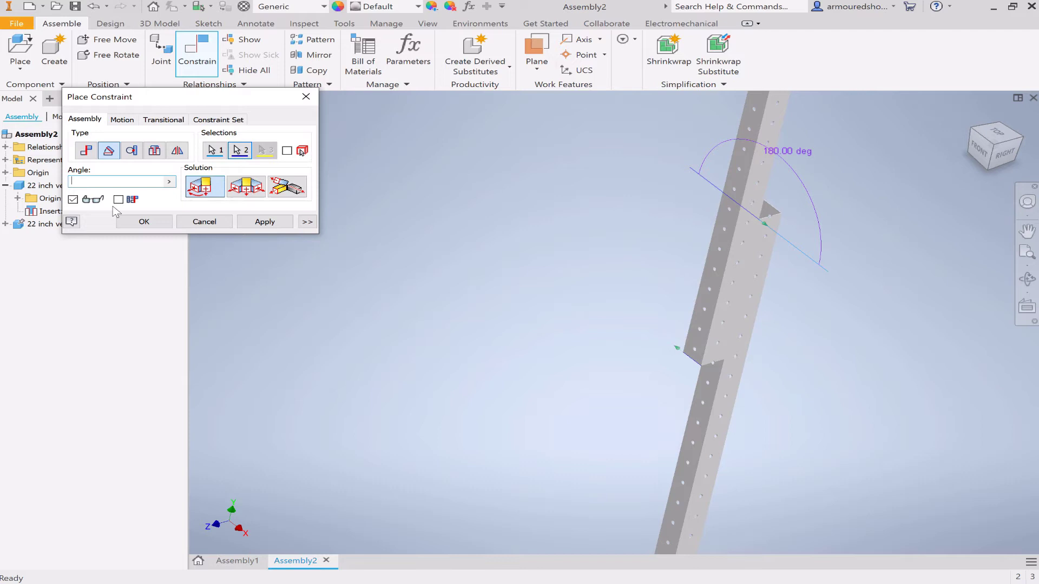
pyautogui.write('45')
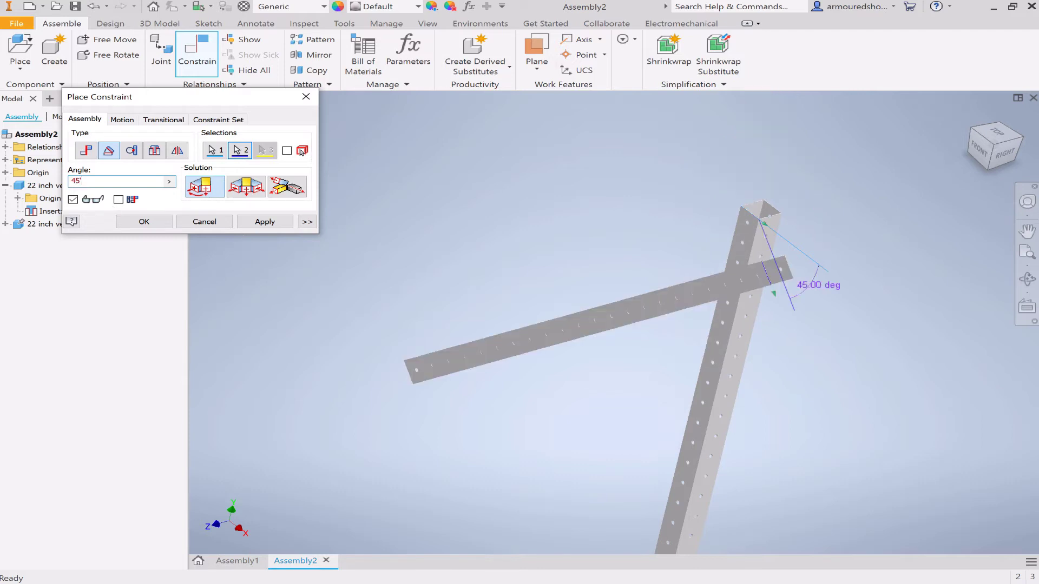
pyautogui.press('BackSpace')
pyautogui.press('BackSpace')
pyautogui.press('BackSpace')
pyautogui.write('-45')
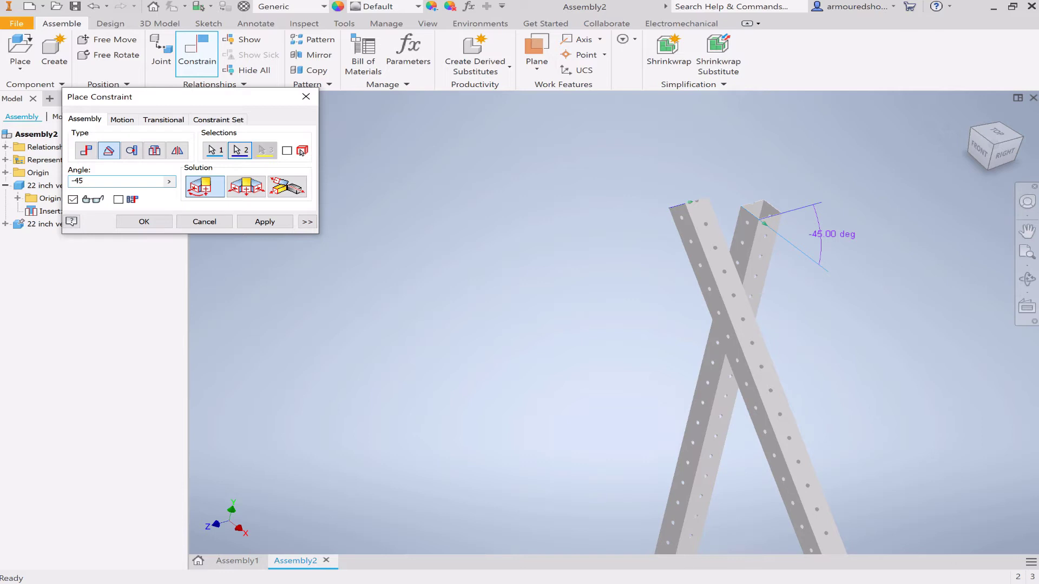
pyautogui.click(248, 190)
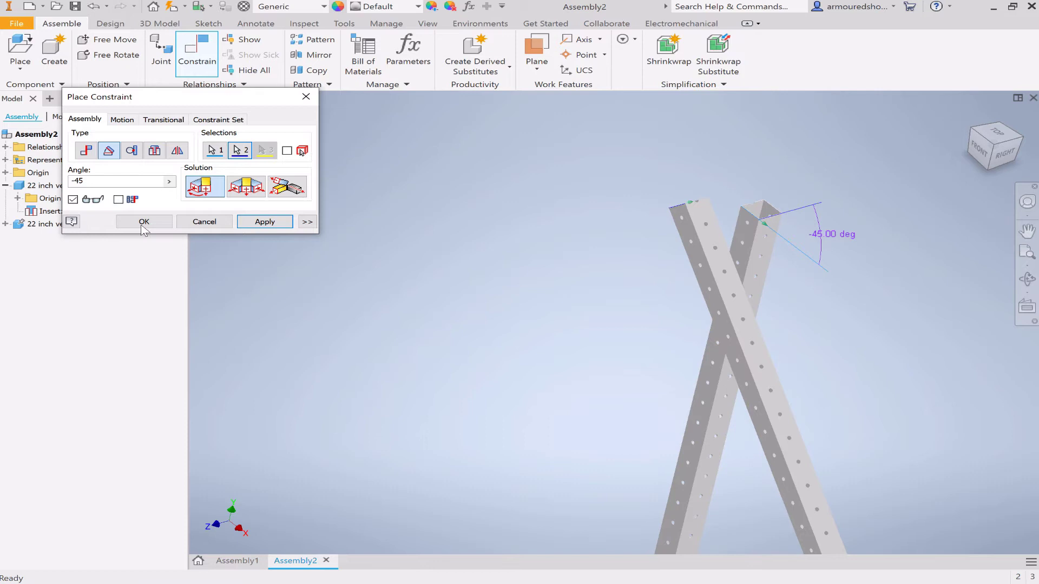
pyautogui.click(204, 222)
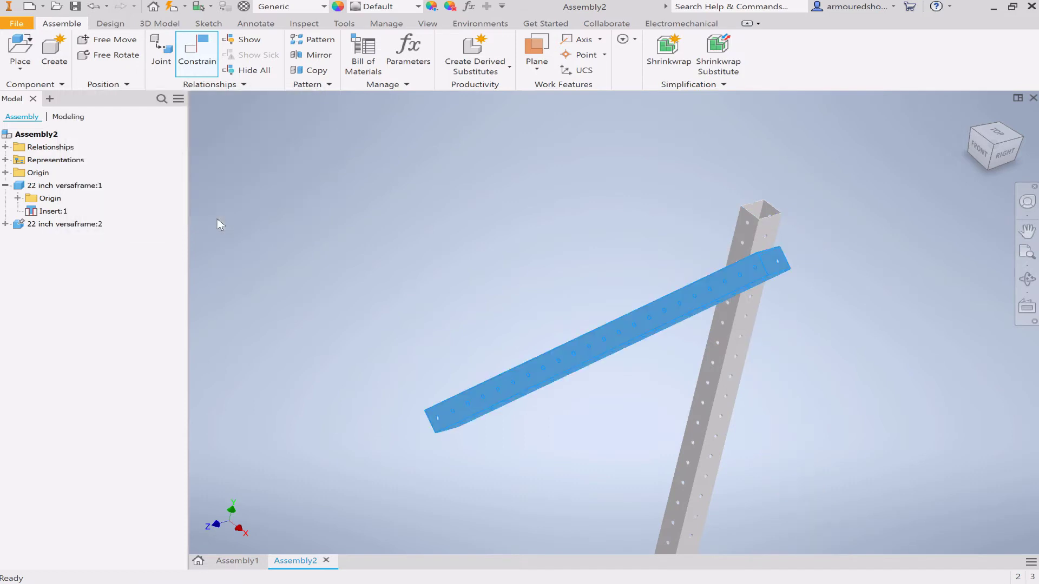
# Delete the Insert:1 constraint and move versaframe:1 clear of the upright beam
pyautogui.rightClick(54, 212)
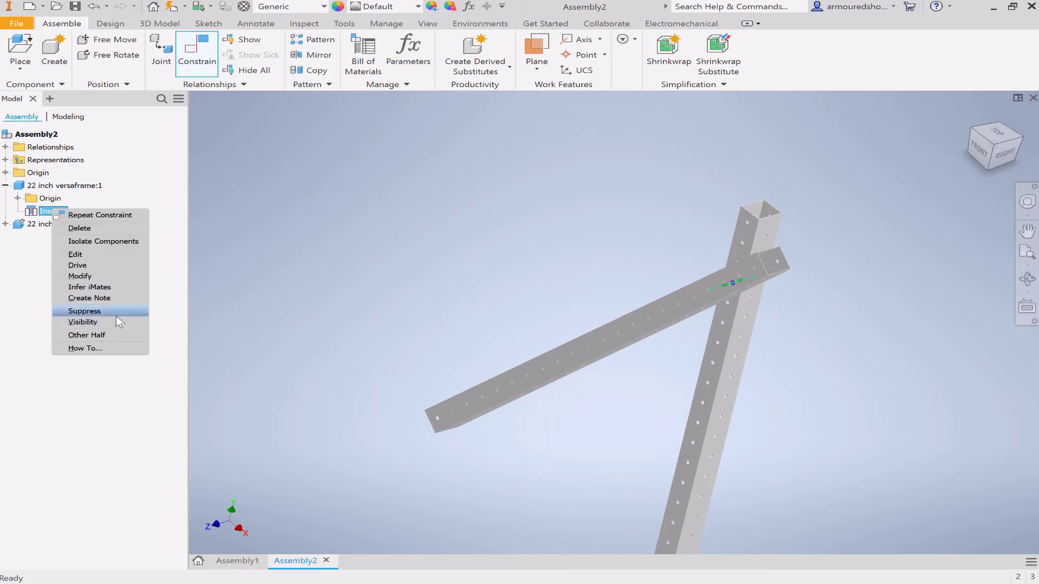
pyautogui.click(110, 231)
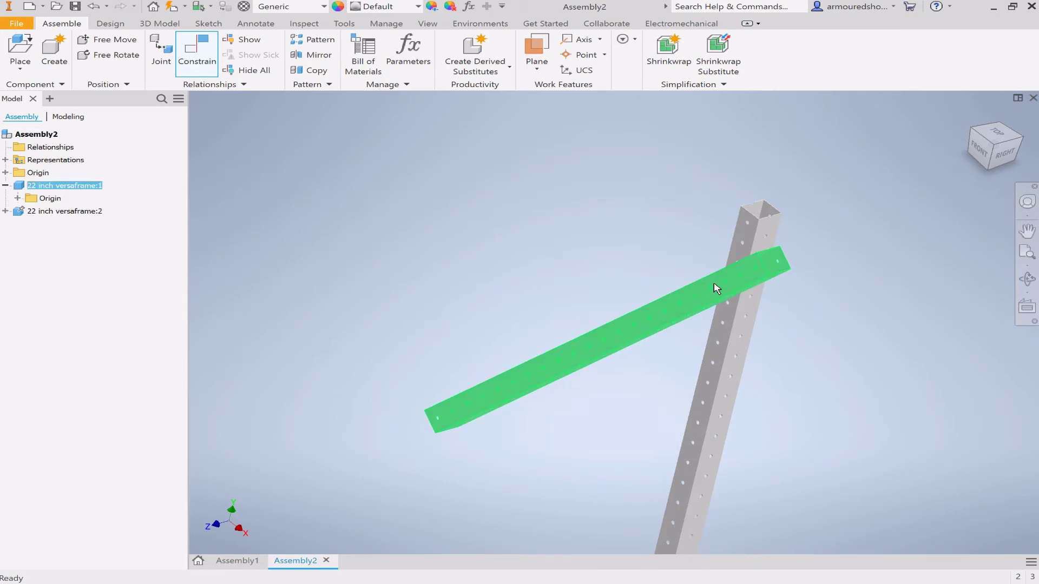
pyautogui.moveTo(716, 288); pyautogui.dragTo(631, 243)
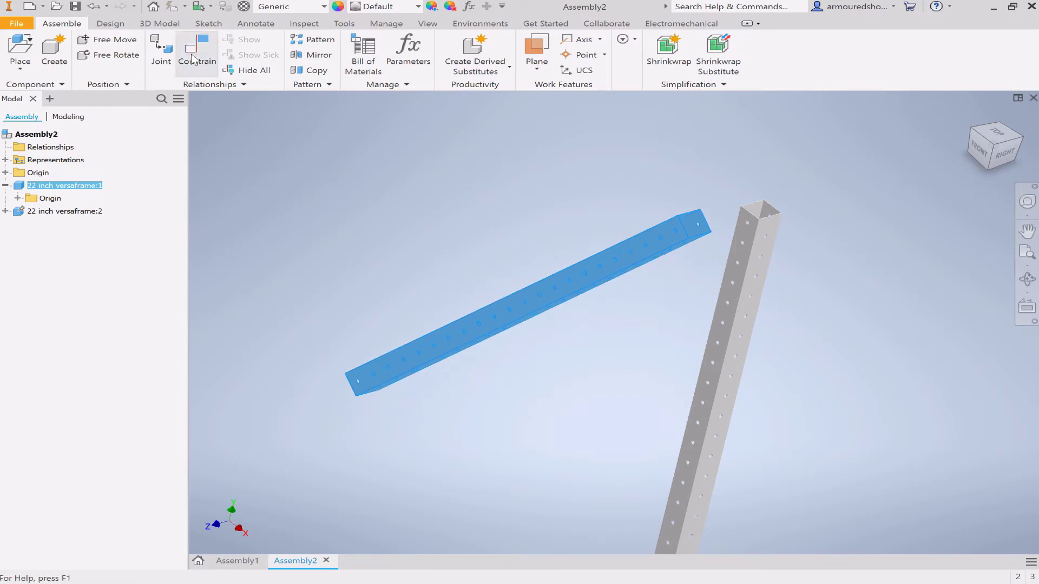
# Start a new angle constraint between the top edge of one beam and the lower beam's edge, previewing 0.00 deg
pyautogui.click(193, 59)
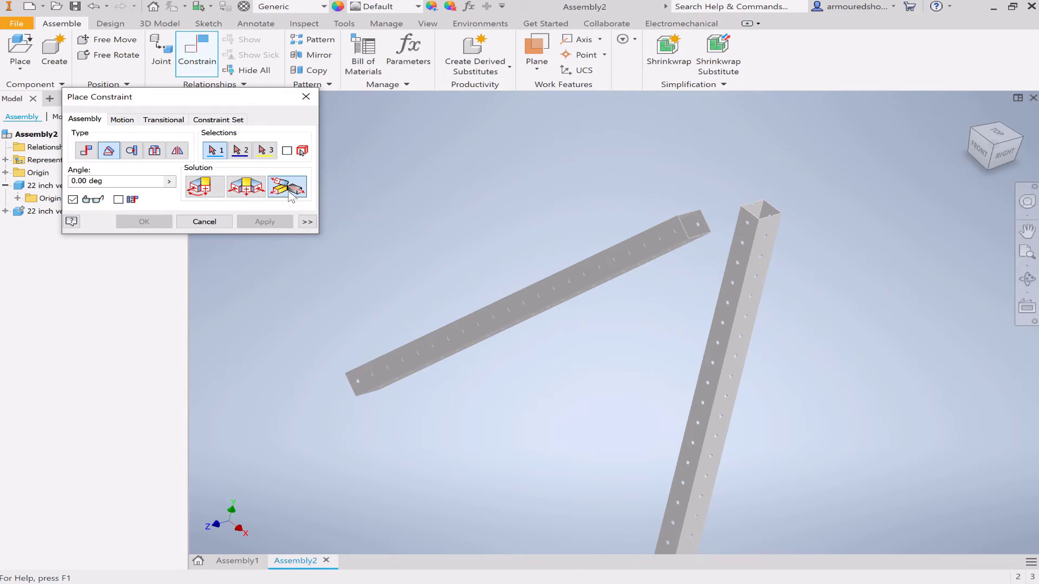
pyautogui.scroll(5, 747, 207)
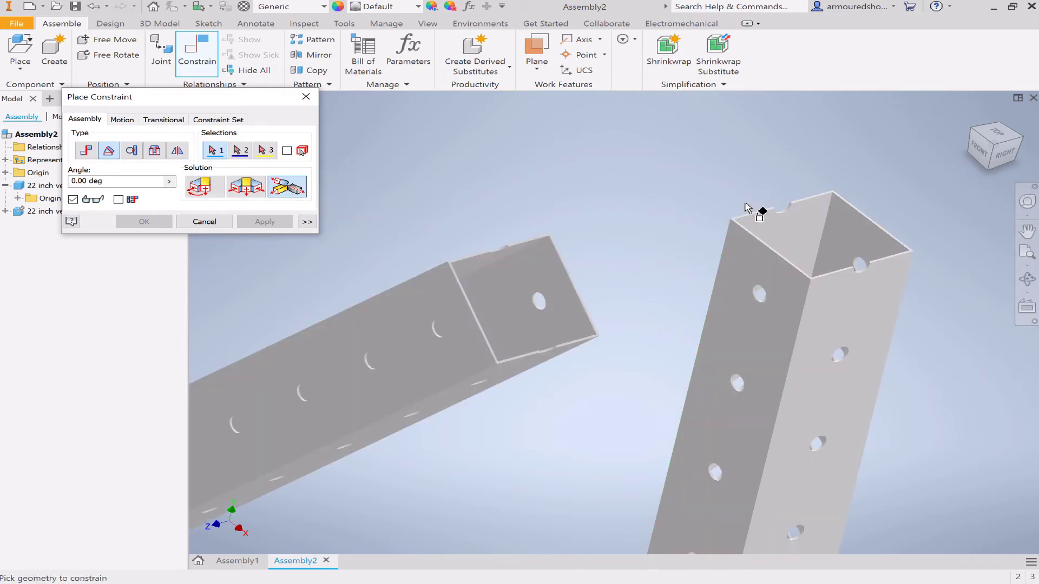
pyautogui.scroll(5, 746, 208)
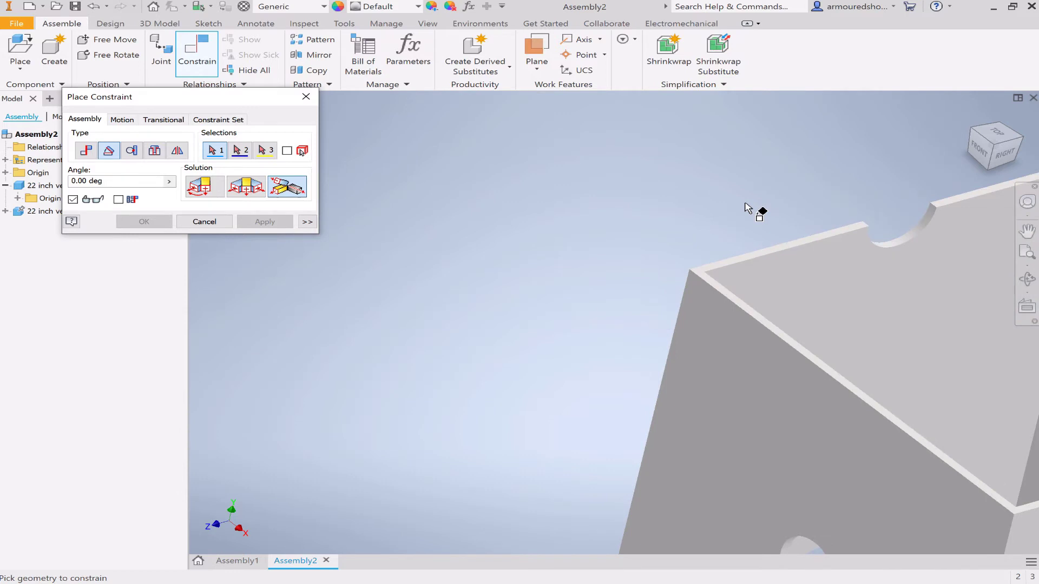
pyautogui.click(781, 257)
pyautogui.click(784, 255)
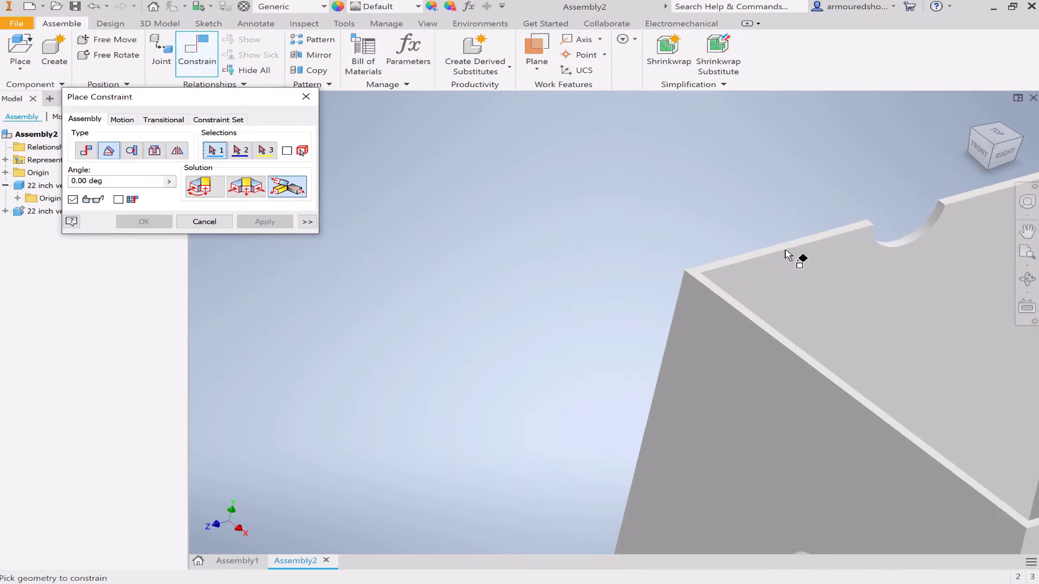
pyautogui.click(774, 248)
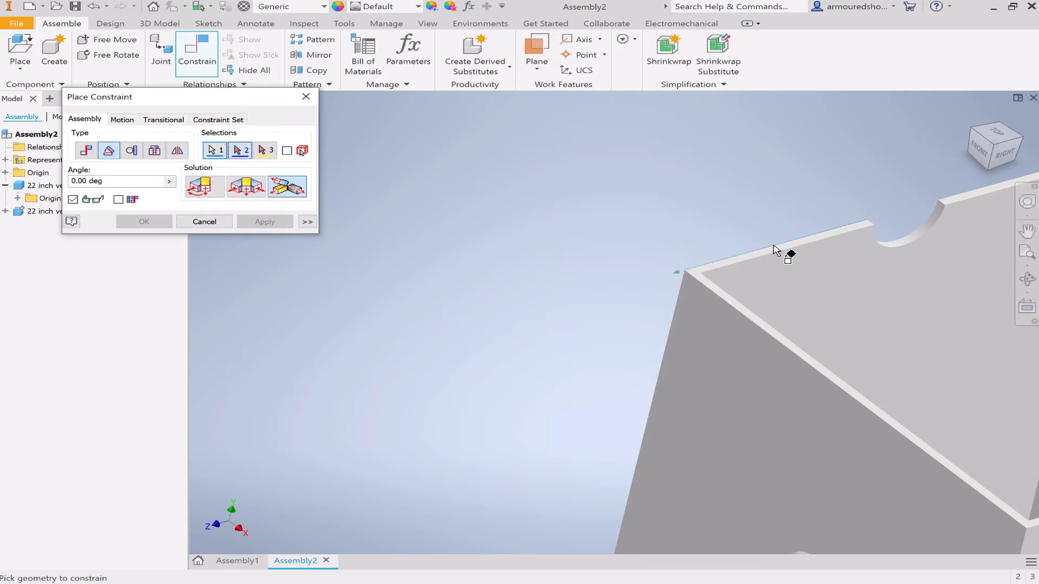
pyautogui.scroll(-5, 773, 248)
pyautogui.scroll(-1, 774, 249)
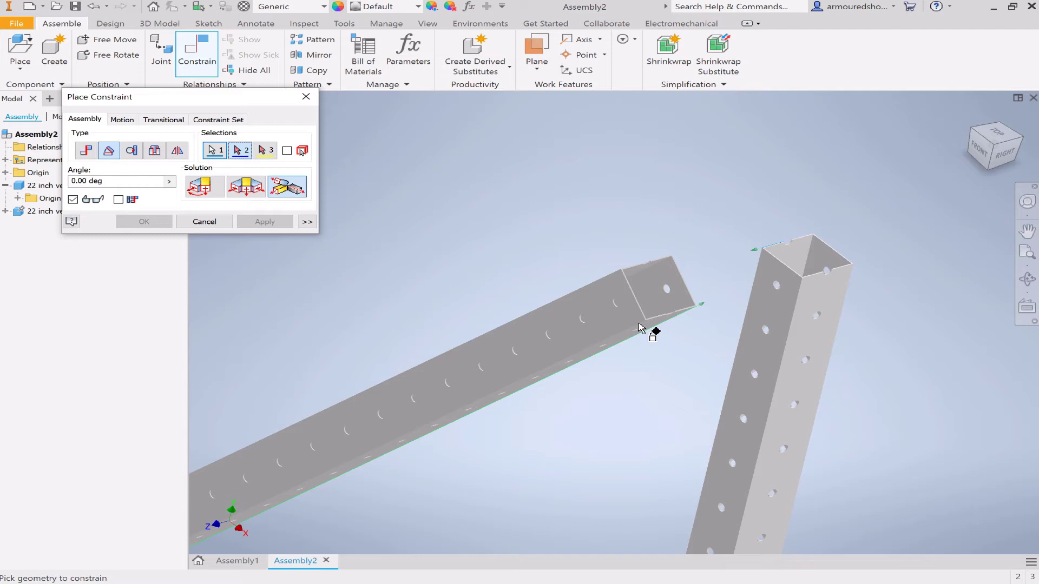
pyautogui.click(640, 327)
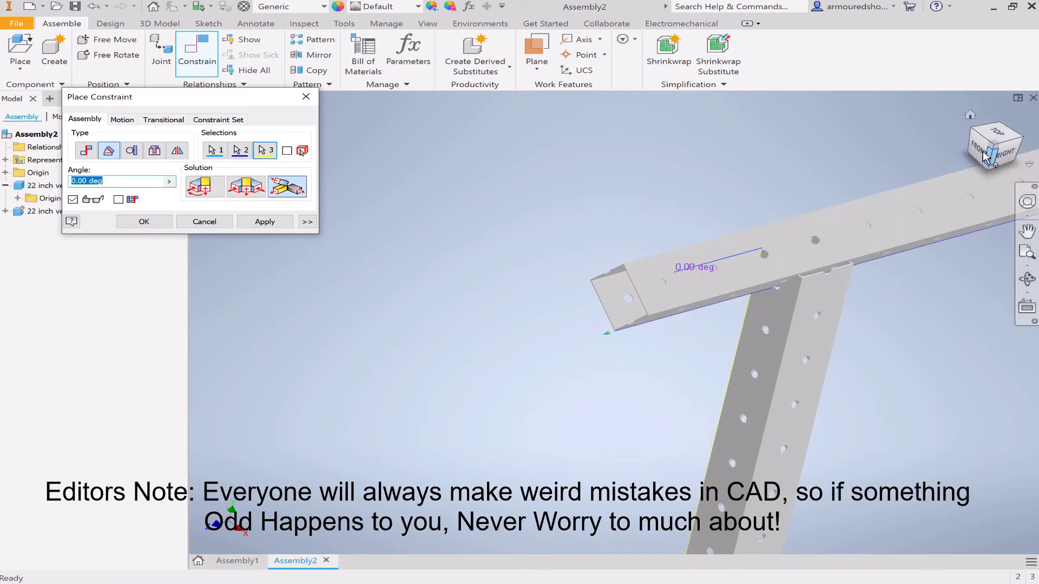
pyautogui.moveTo(986, 157)
pyautogui.mouseDown()
pyautogui.moveTo(1025, 140)
pyautogui.moveTo(983, 140)
pyautogui.mouseUp()
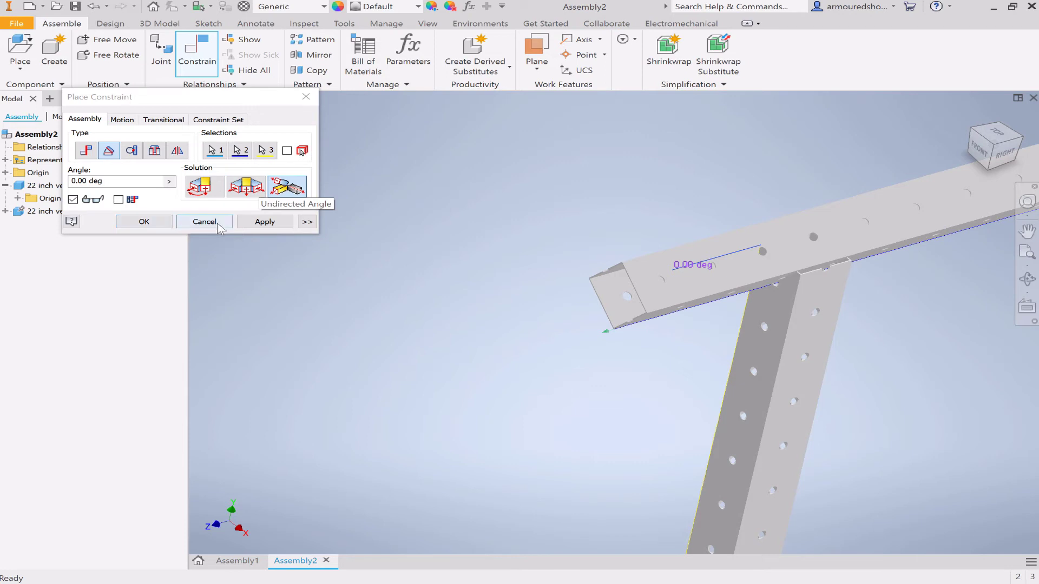
# Cancel the angle preview and drag versaframe:1 upright beside versaframe:2
pyautogui.click(204, 222)
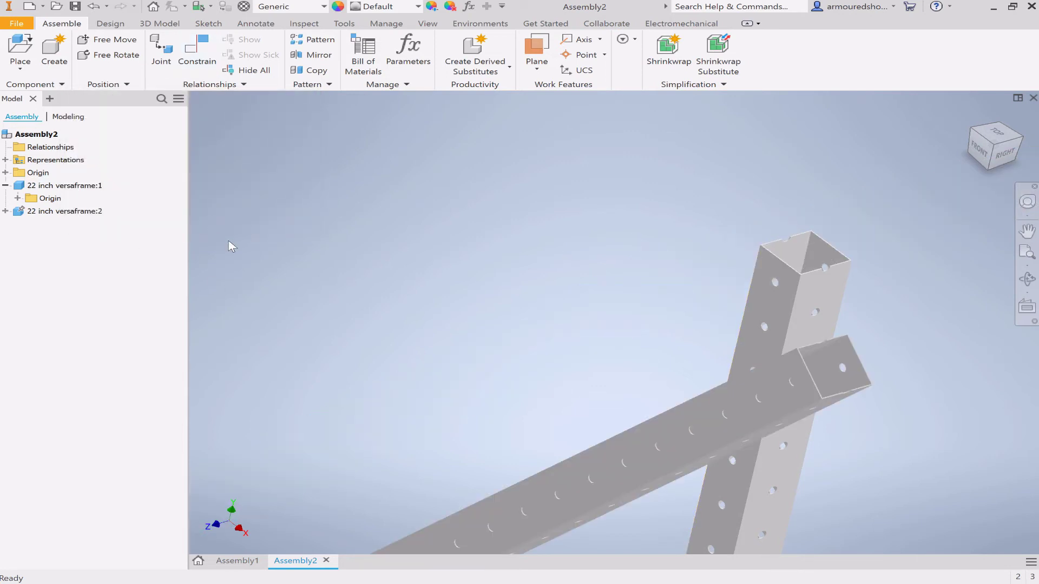
pyautogui.click(825, 380)
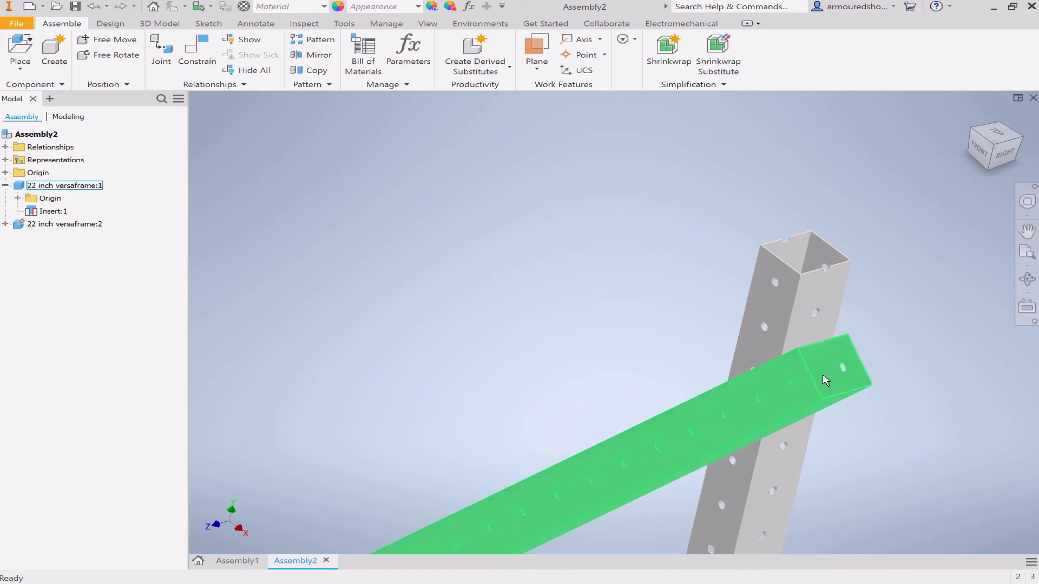
pyautogui.moveTo(825, 380); pyautogui.dragTo(747, 372)
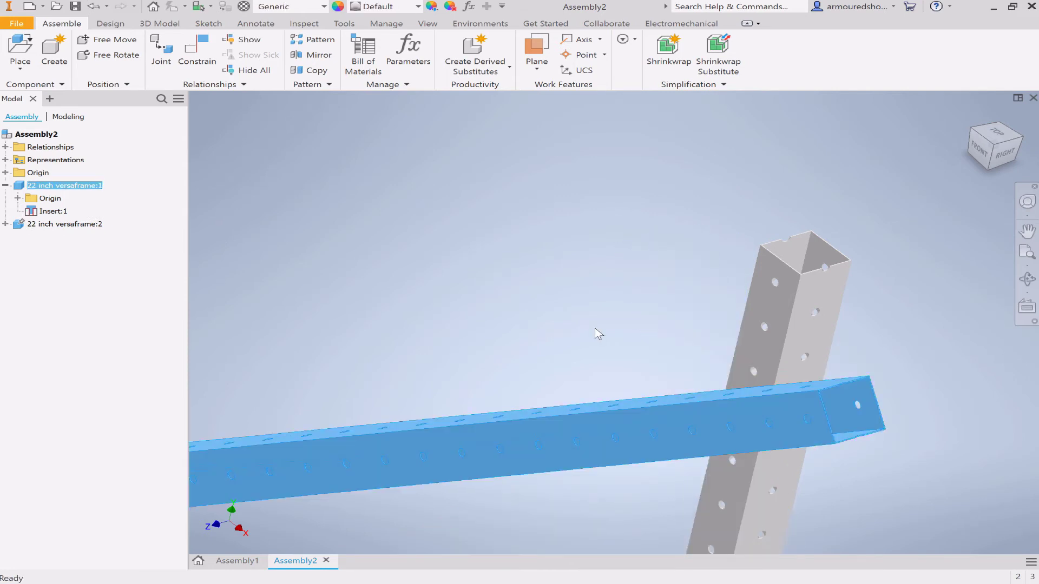
pyautogui.moveTo(779, 403); pyautogui.dragTo(656, 260)
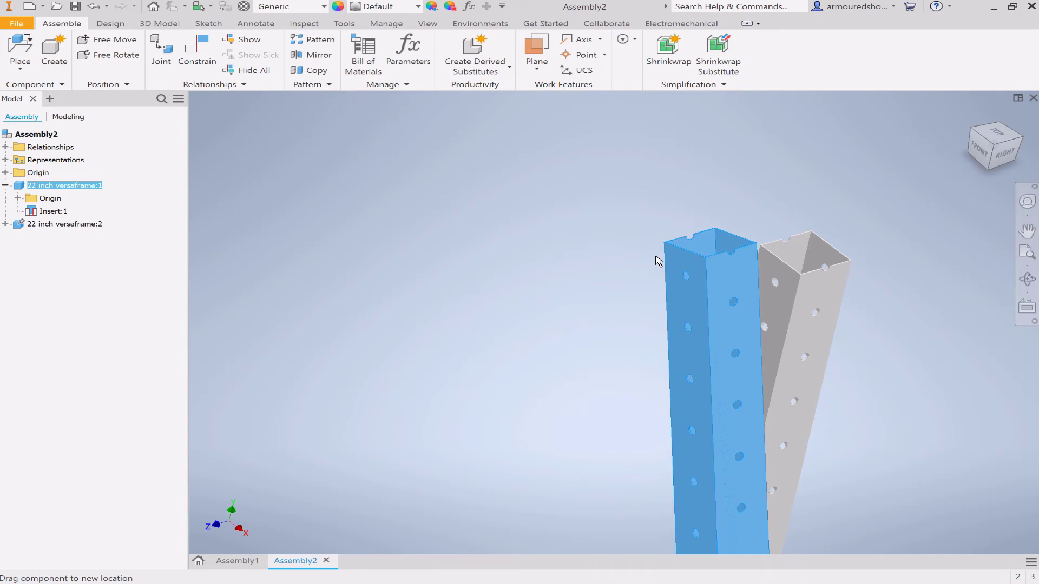
pyautogui.moveTo(656, 260); pyautogui.dragTo(649, 254)
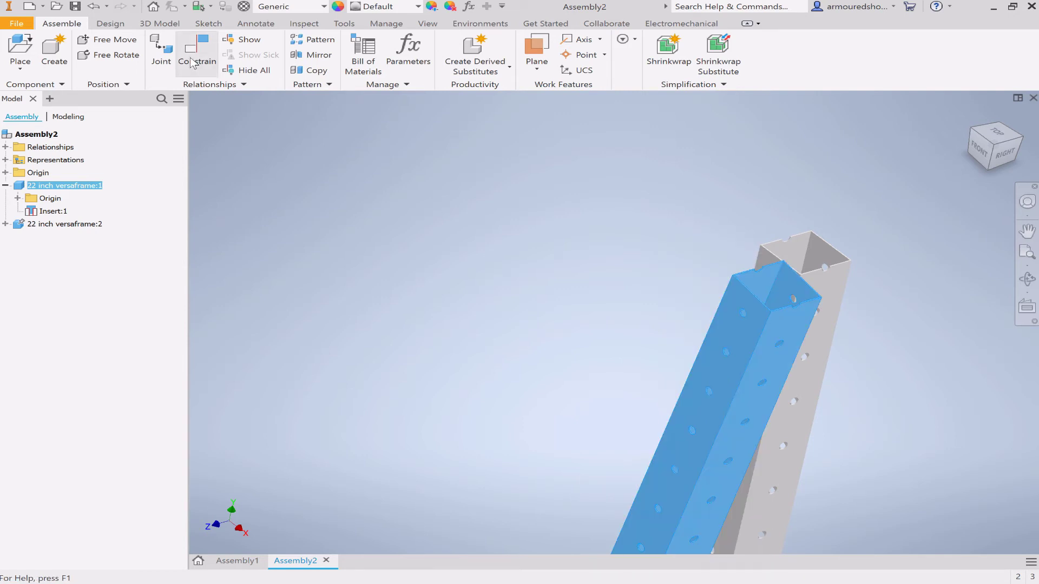
# Apply a 0.00 deg angle constraint between the top edges of the two side-by-side tubes
pyautogui.click(192, 63)
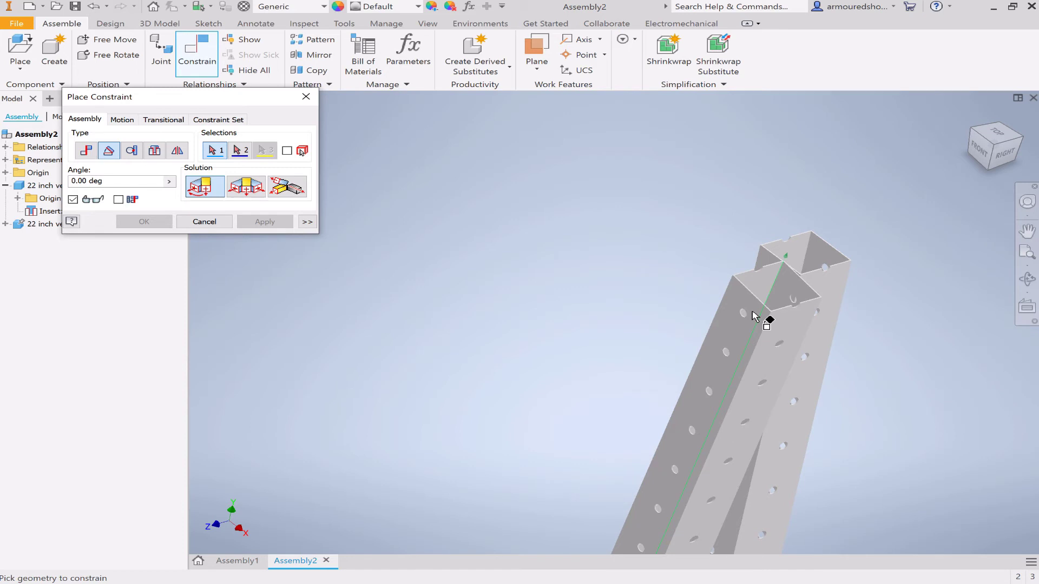
pyautogui.click(755, 316)
pyautogui.scroll(5, 696, 288)
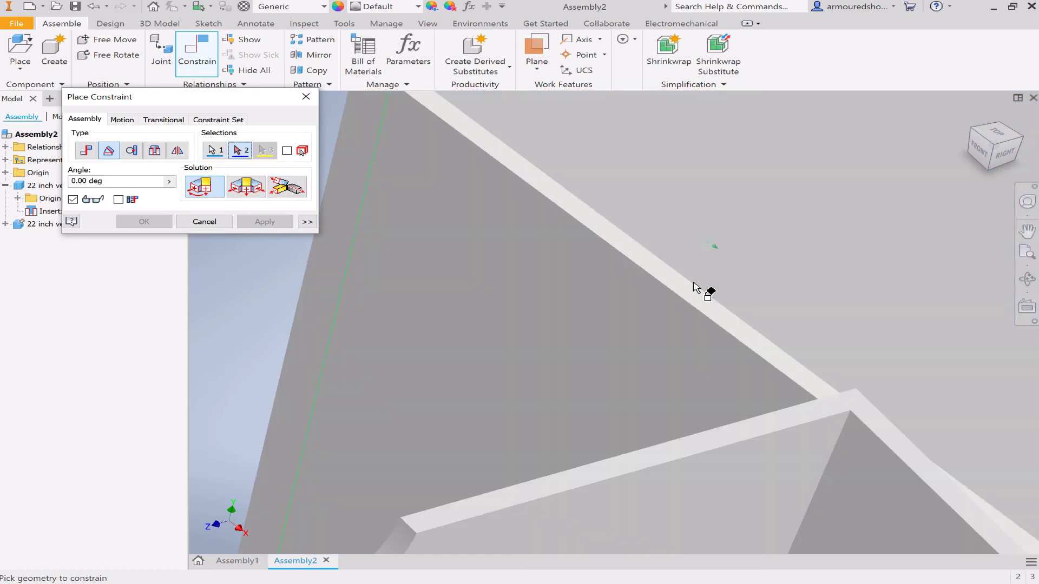
pyautogui.click(694, 284)
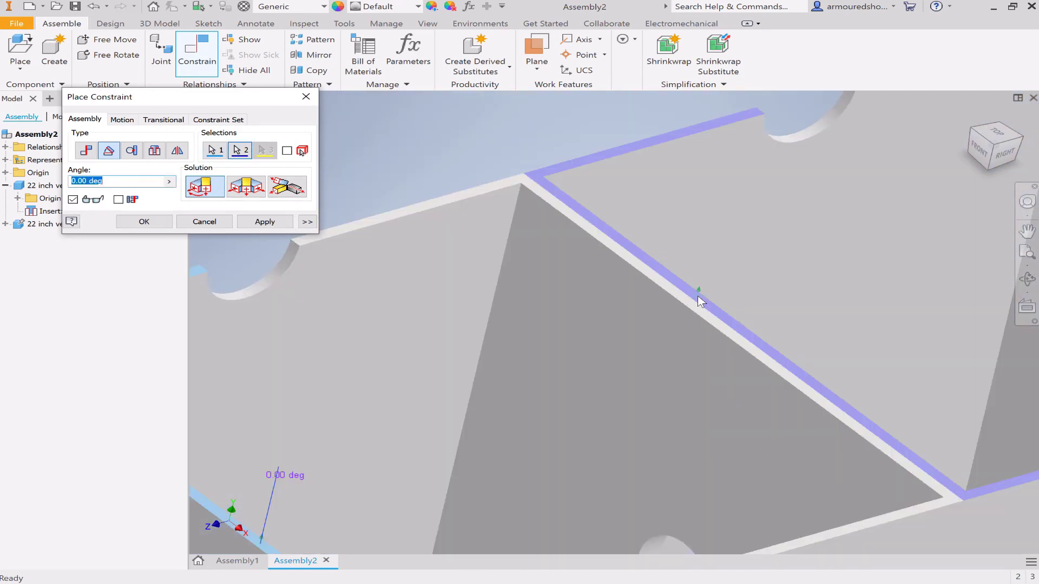
pyautogui.scroll(-5, 698, 301)
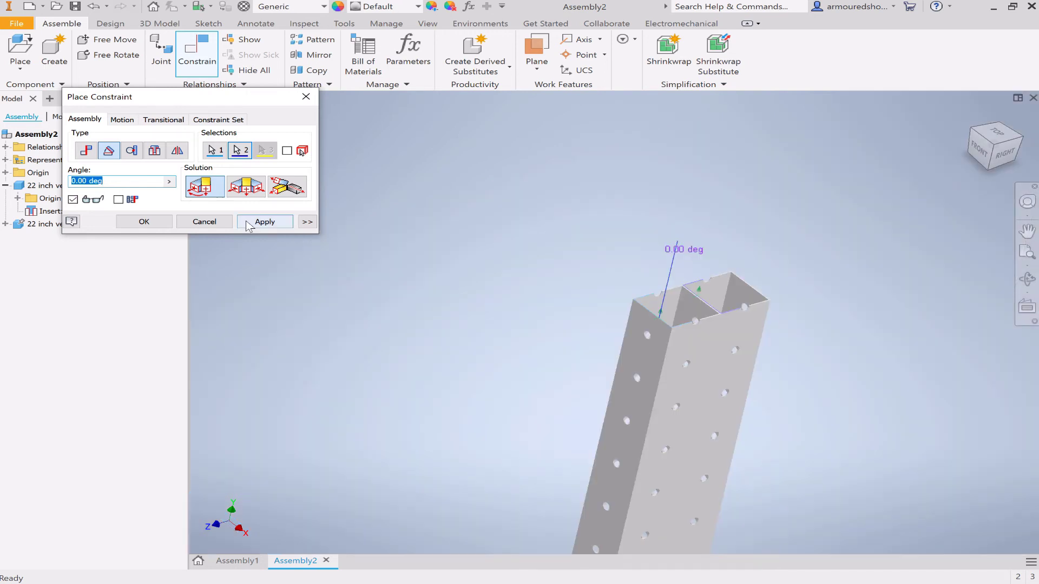
pyautogui.click(249, 223)
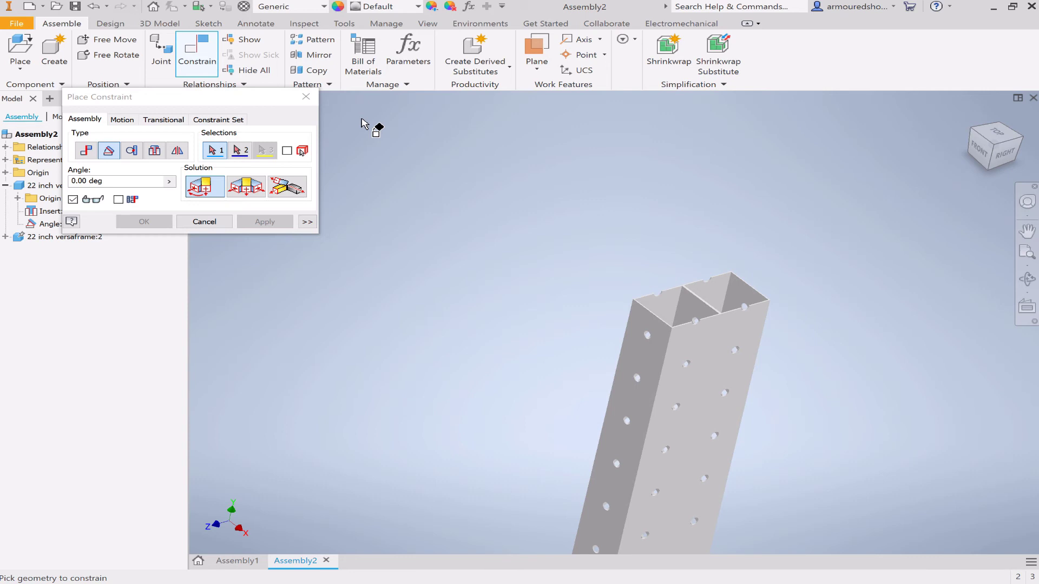
# Finish constraining and drag versaframe:1 to check that its constraints pull it back
pyautogui.press('Escape')
pyautogui.click(648, 385)
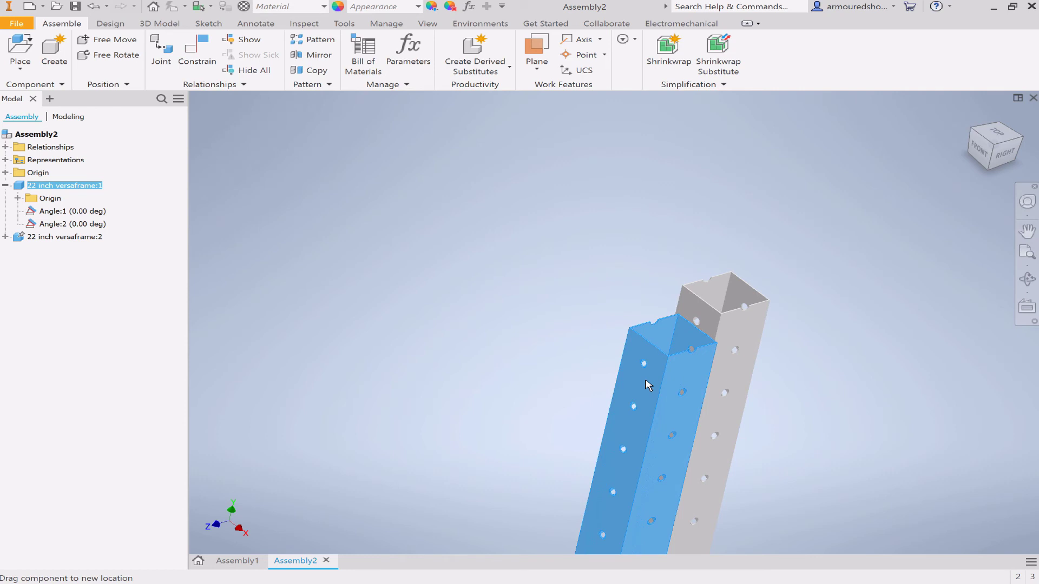
pyautogui.moveTo(647, 386); pyautogui.dragTo(588, 237)
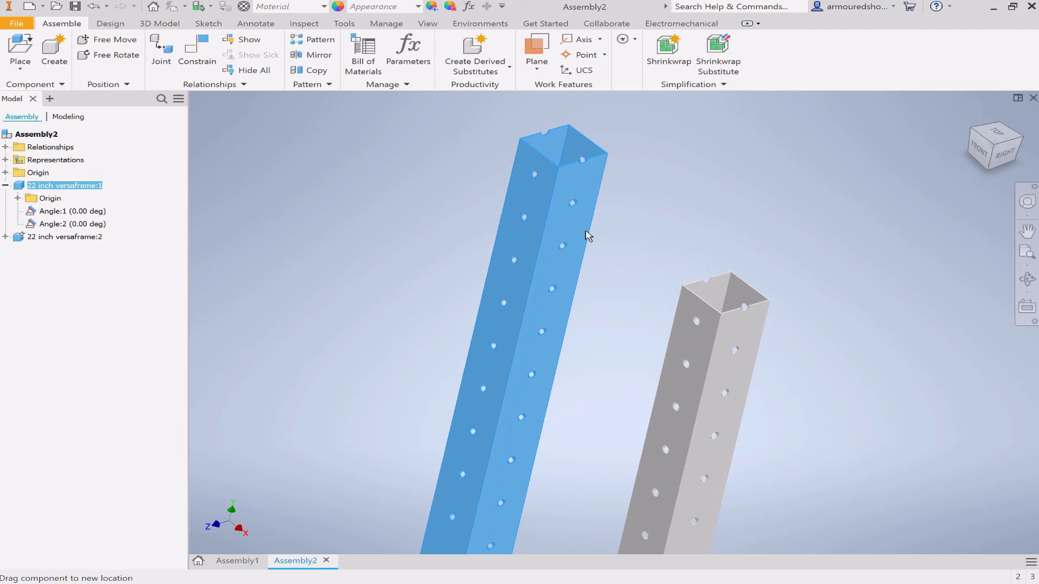
pyautogui.moveTo(589, 237); pyautogui.dragTo(458, 274)
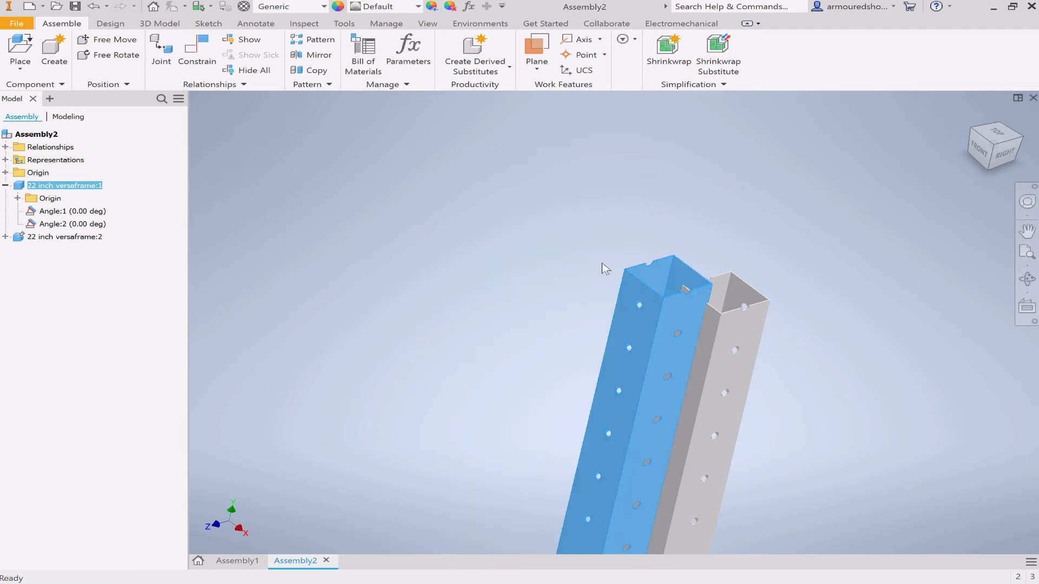
# Move versaframe:1 up and away from the grey beam, then reopen Place Constraint with C
pyautogui.moveTo(679, 284); pyautogui.dragTo(593, 228)
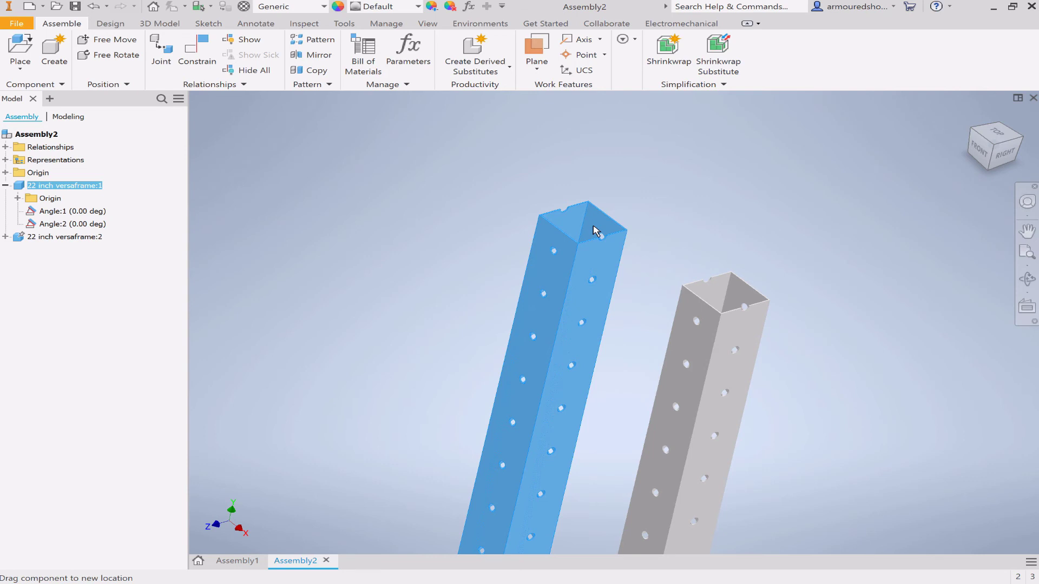
pyautogui.moveTo(593, 231); pyautogui.dragTo(481, 164)
pyautogui.press('c')
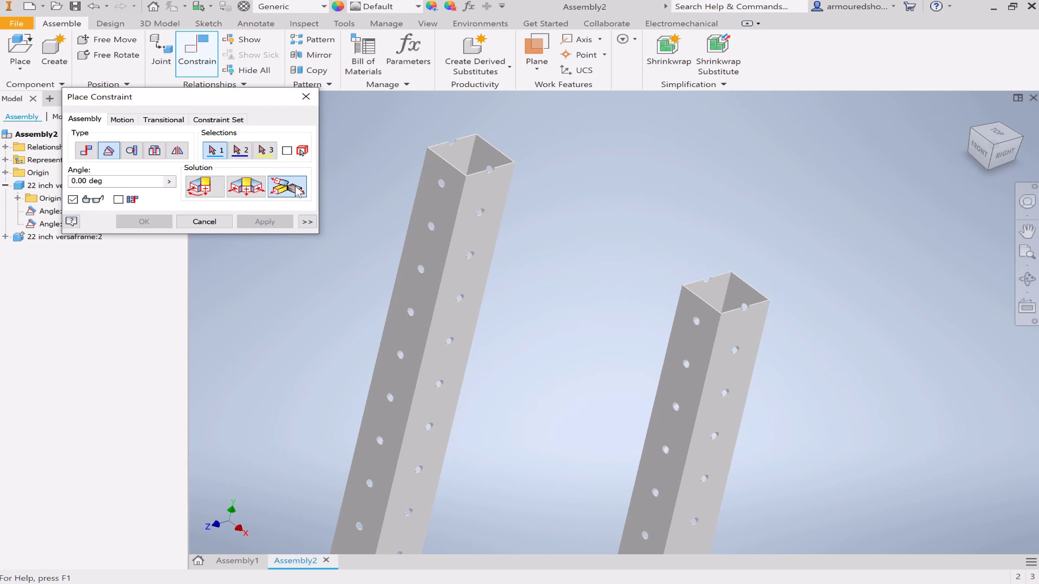
# Reselect the Angle constraint type and pick the first tube edge as Selection 1
pyautogui.click(86, 151)
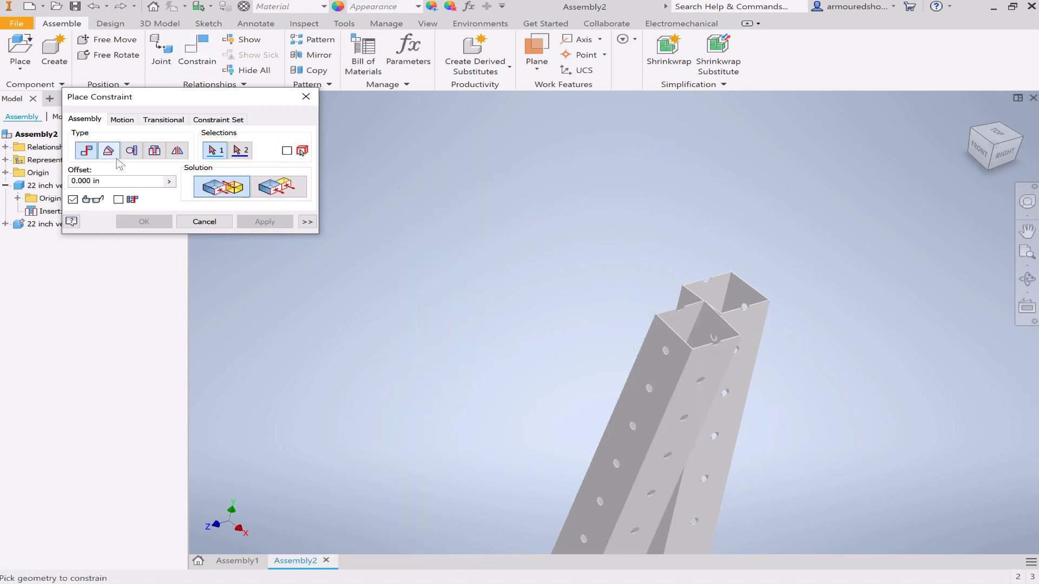
pyautogui.click(114, 155)
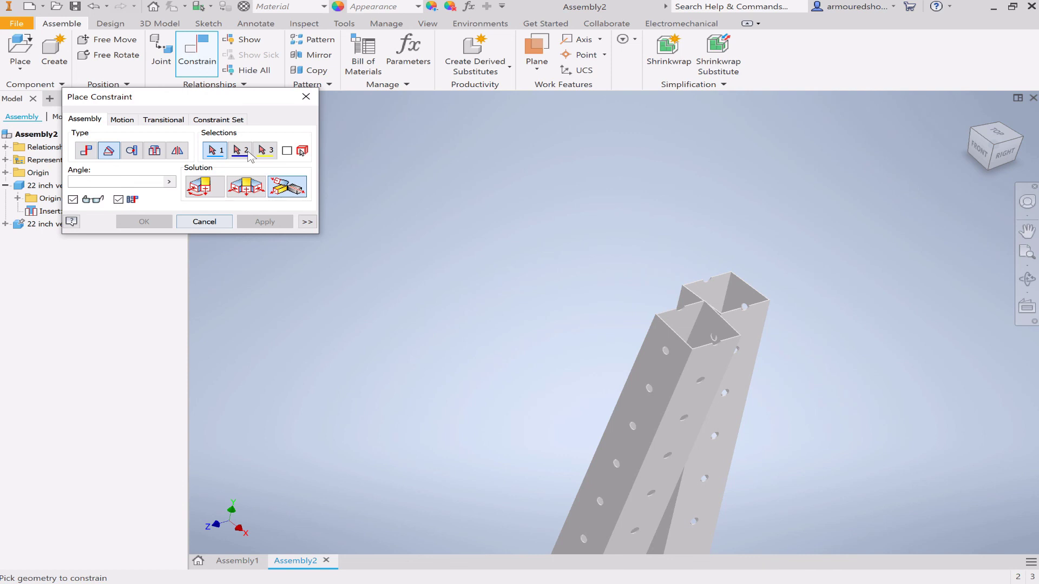
pyautogui.click(764, 299)
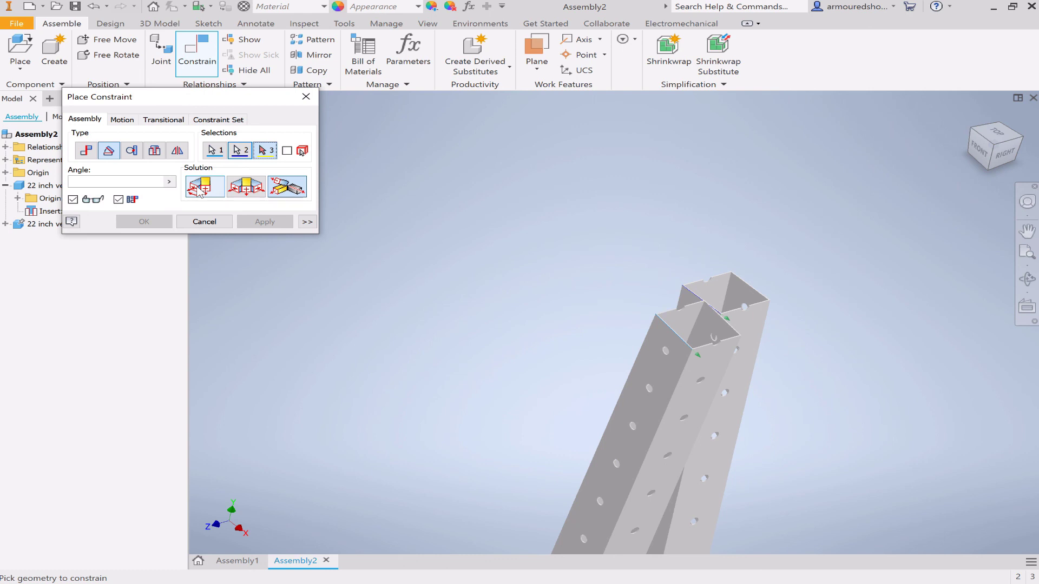
# Choose Directed Angle and enter 45 to preview the beams crossing at 45.00 deg
pyautogui.click(199, 187)
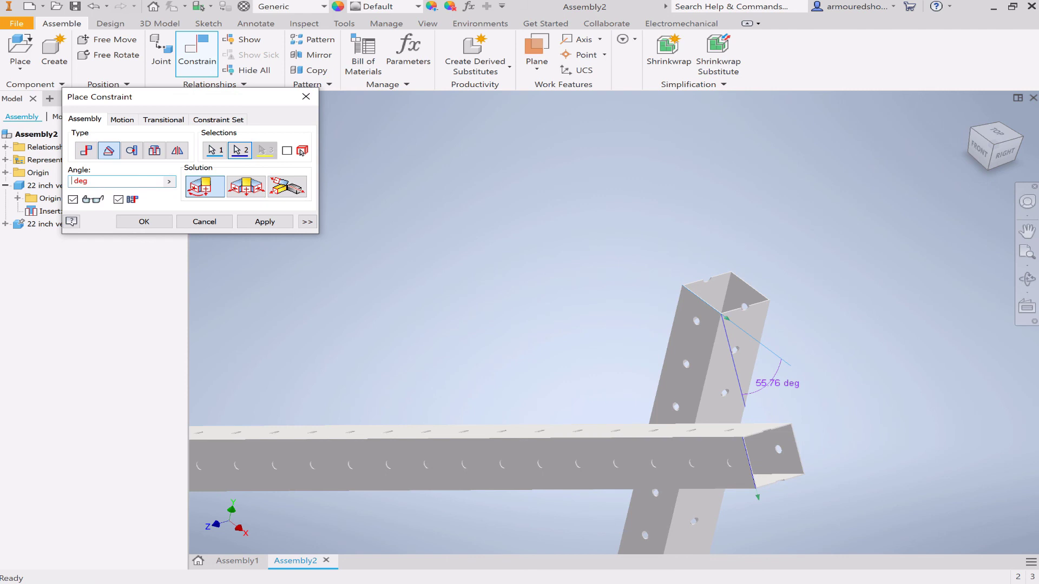
pyautogui.write('45')
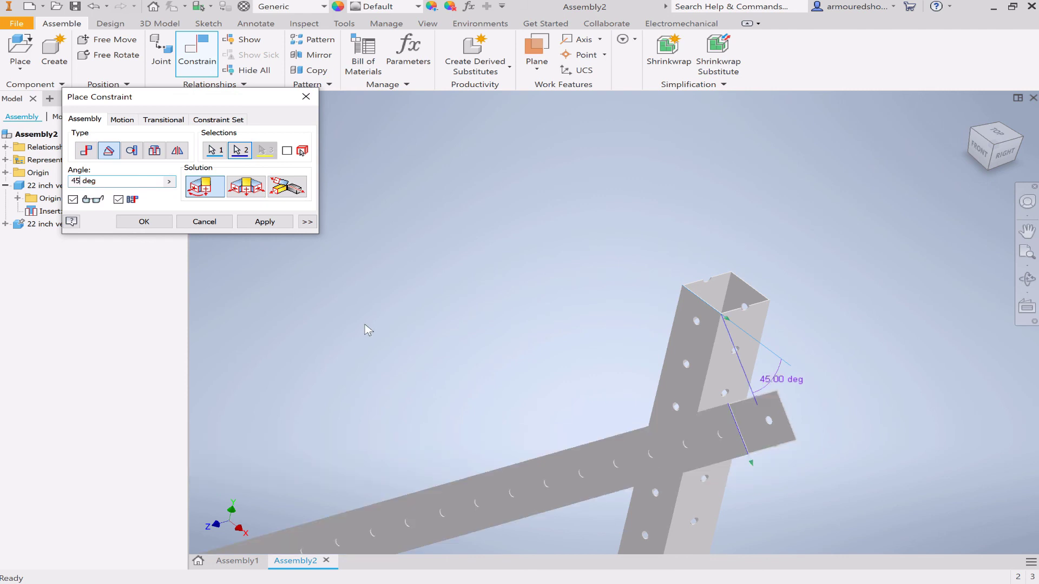